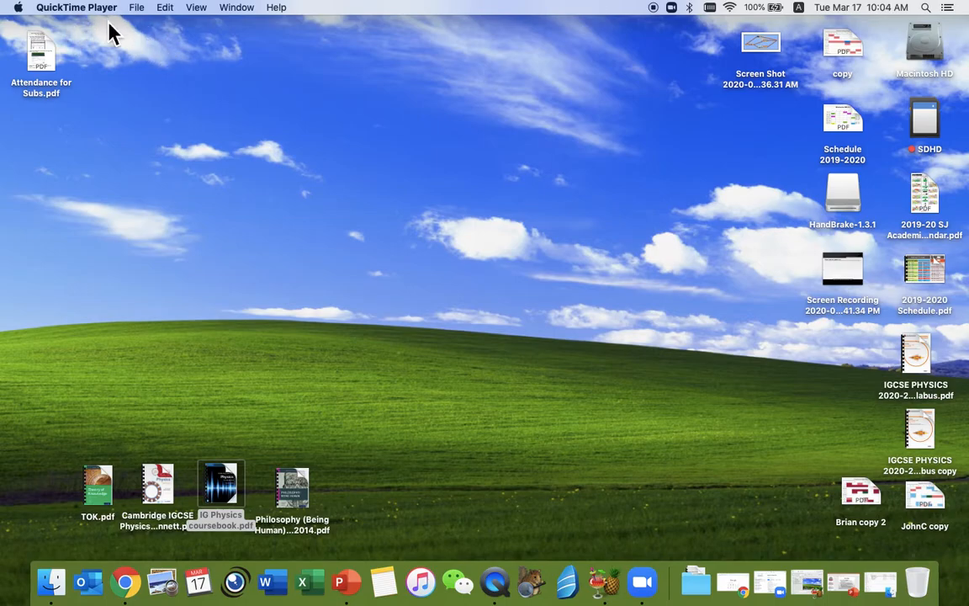
Make a new audio recording about 14 seconds long with the Logitech USB Headset H340 microphone at High quality
left_click(135, 8)
left_click(143, 38)
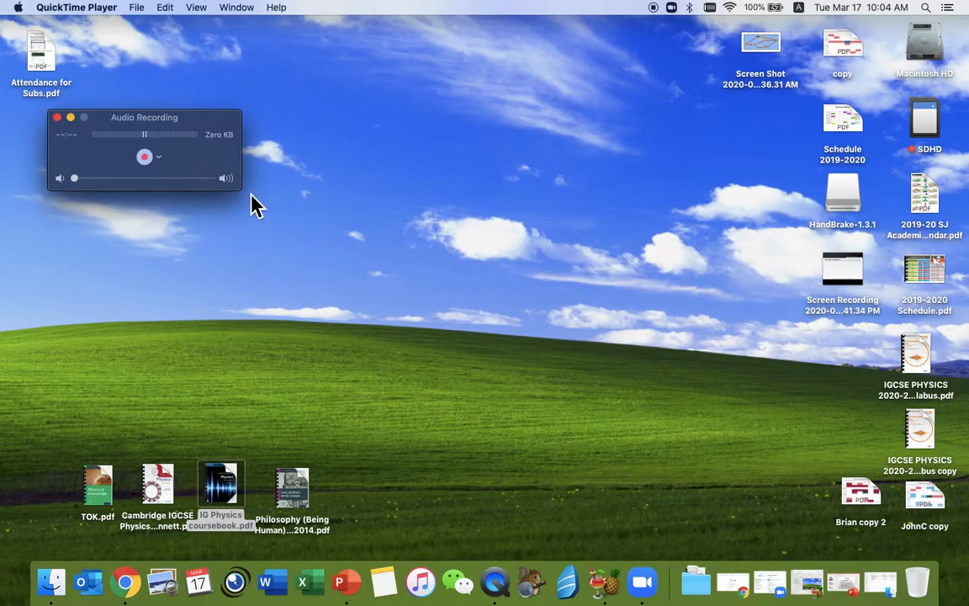
left_click(161, 161)
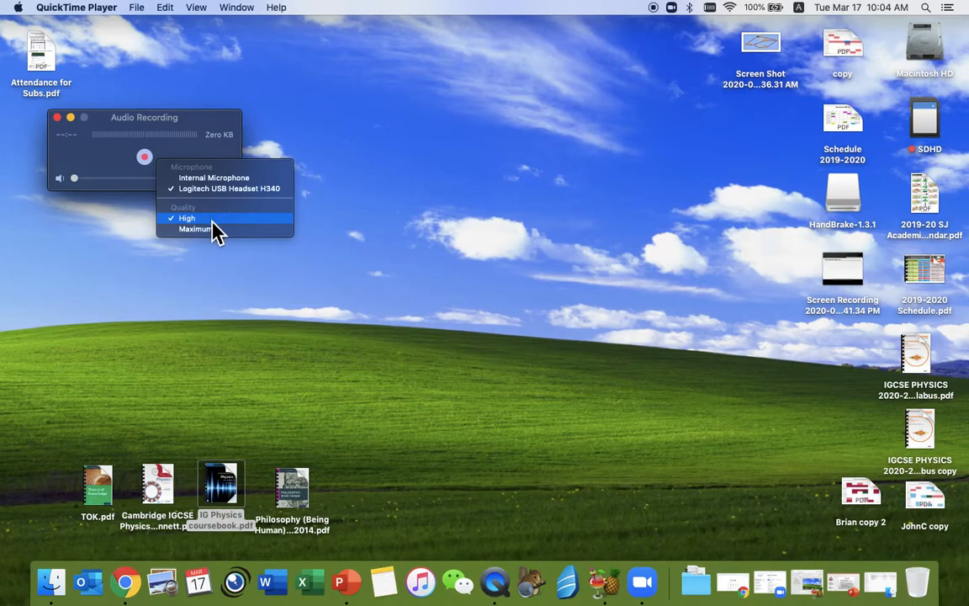
left_click(118, 173)
left_click(144, 164)
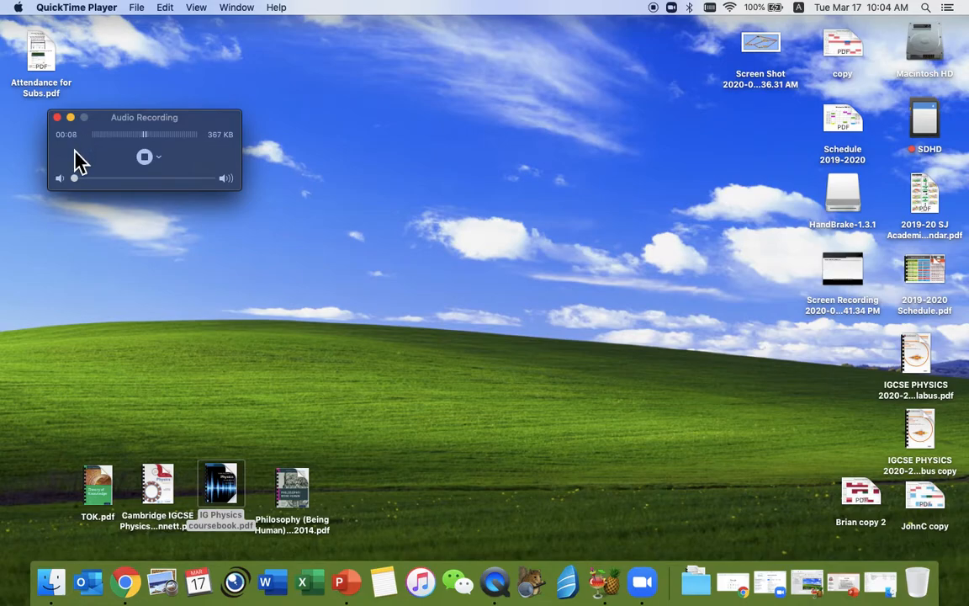
left_click(146, 161)
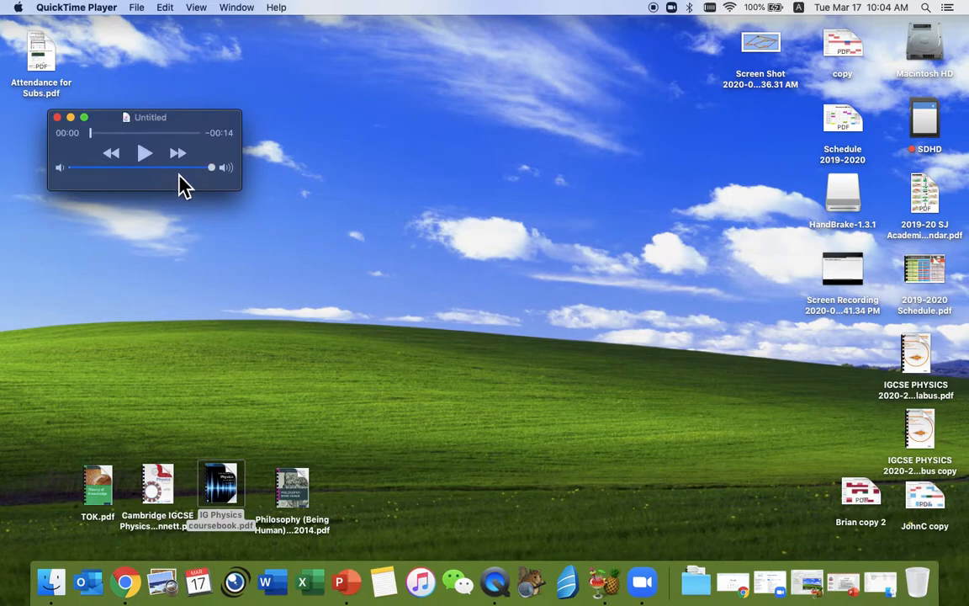
Close the new recording and save it as Audio in the Channel folder
left_click(56, 116)
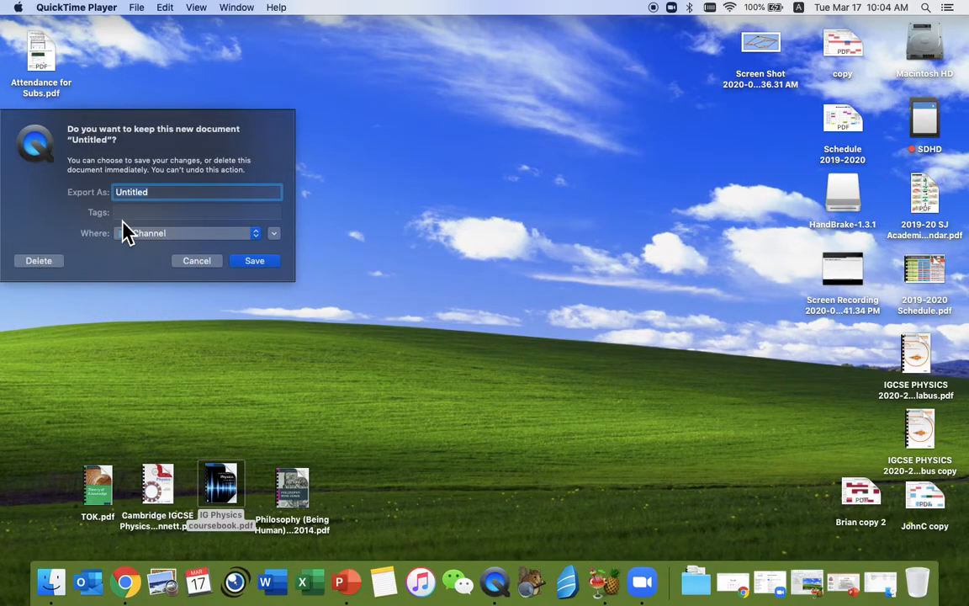
type("Audio")
left_click(255, 262)
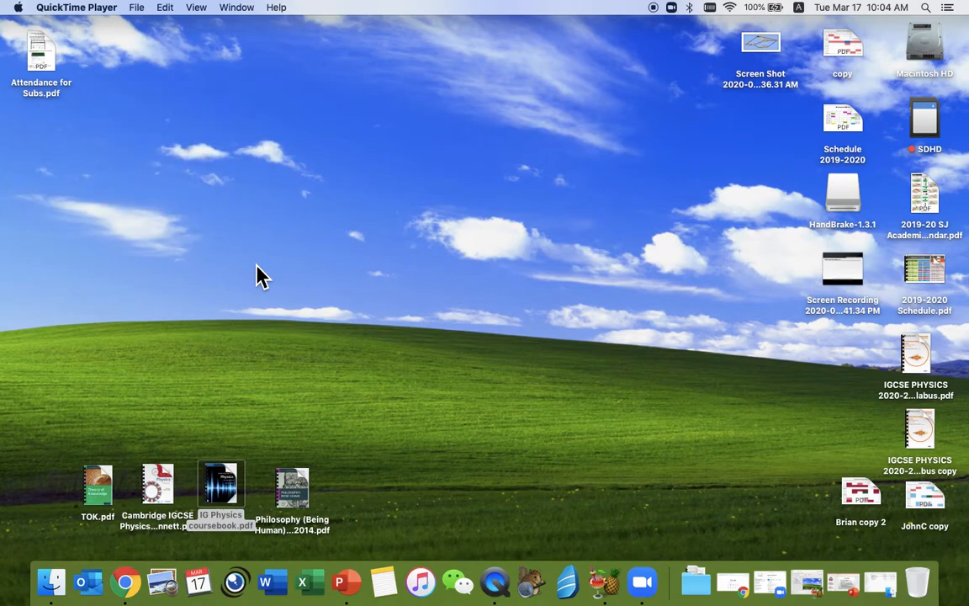
Switch to Finder and select Audio.m4a in the Channel folder to check its file size
left_click(42, 580)
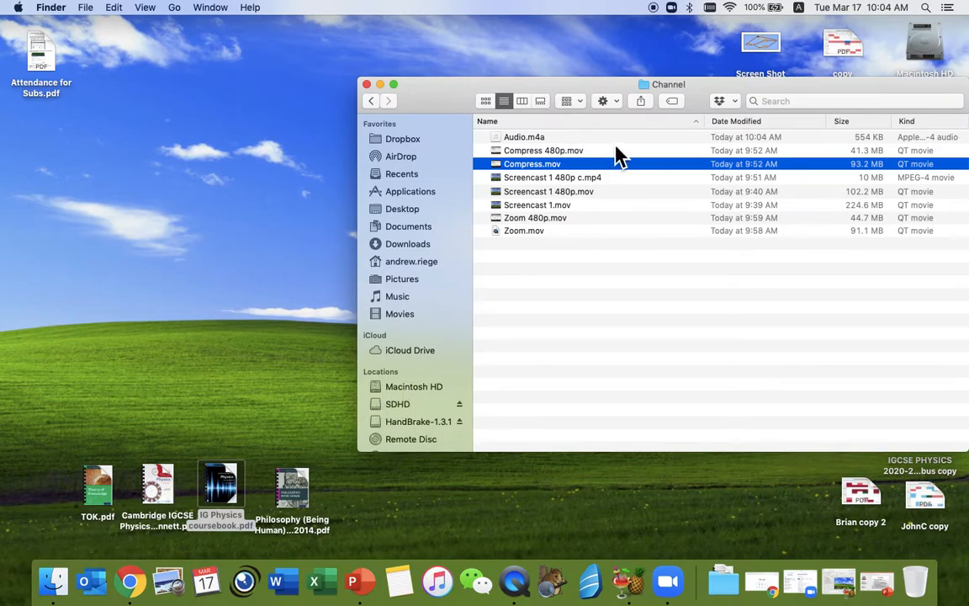
key("Up")
key("Up")
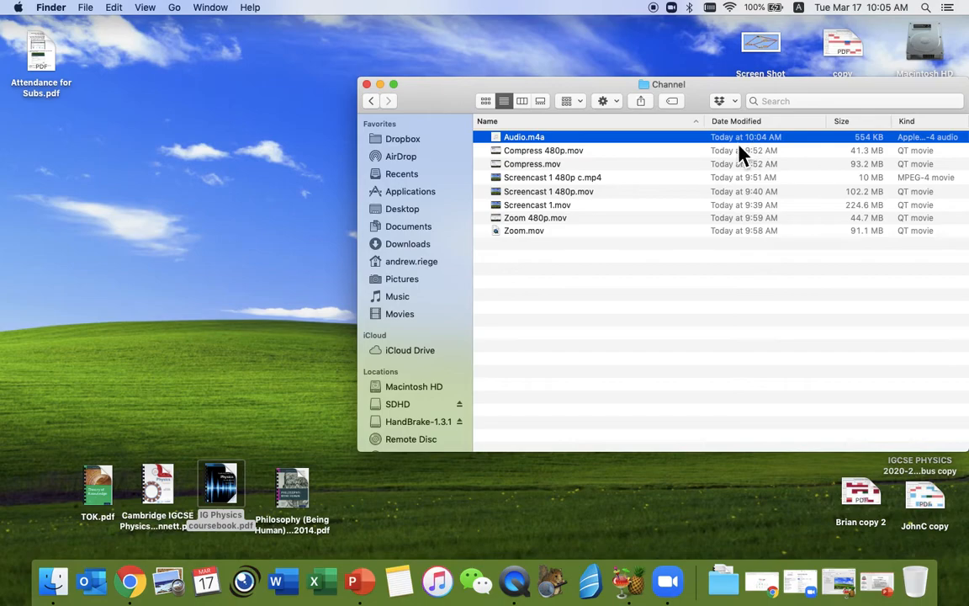
Search the computer for GarageBand and launch it
key("super+space")
type("gra")
key("BackSpace")
key("BackSpace")
type("ar")
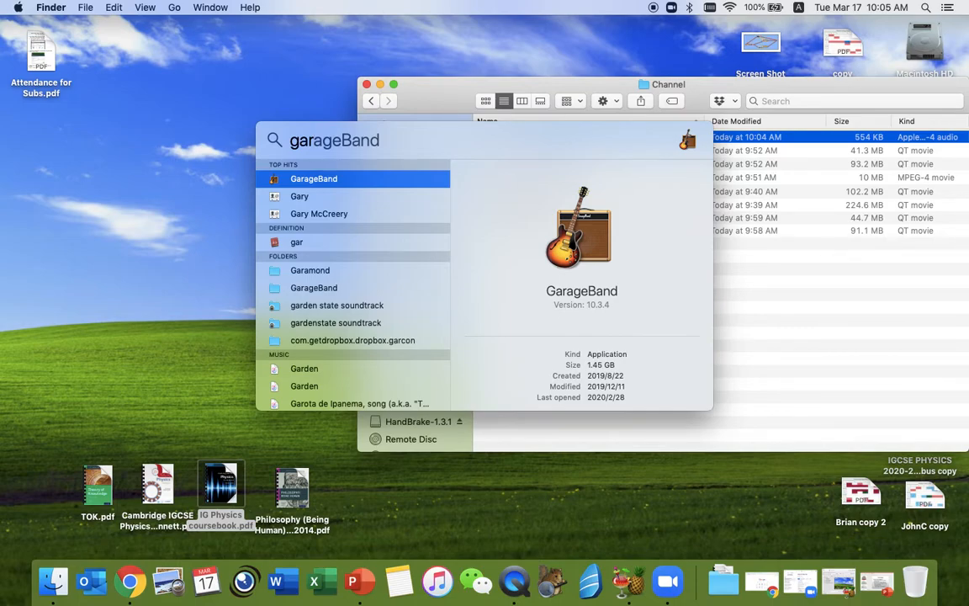
key("Return")
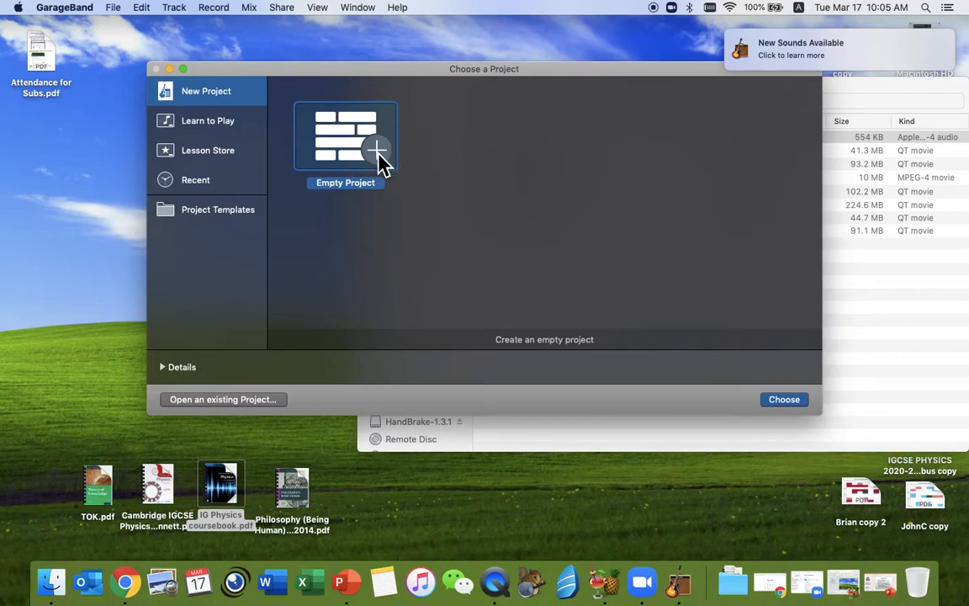
Create an empty project with a microphone audio track, and turn off its metronome and count-in
left_click(772, 404)
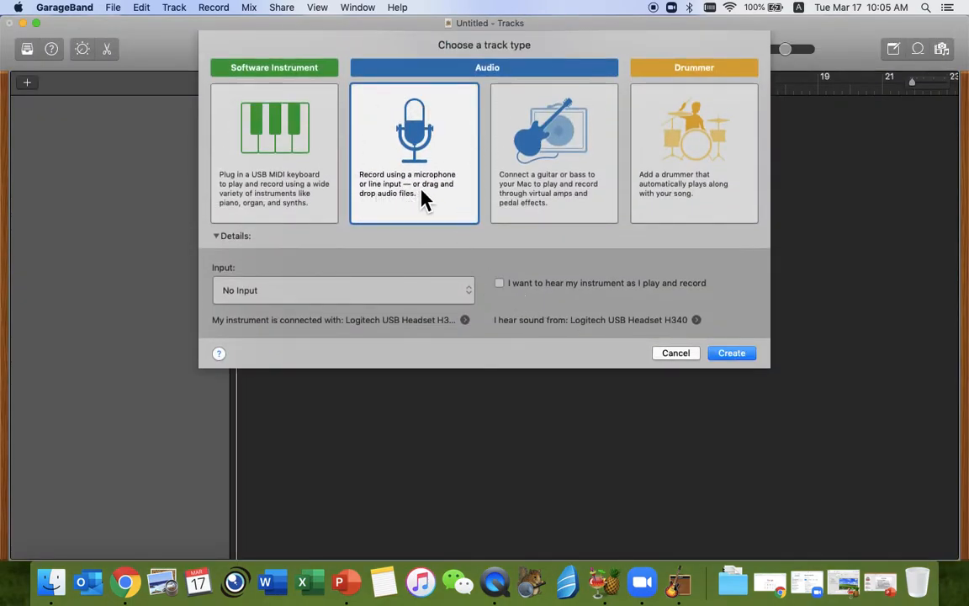
left_click(734, 357)
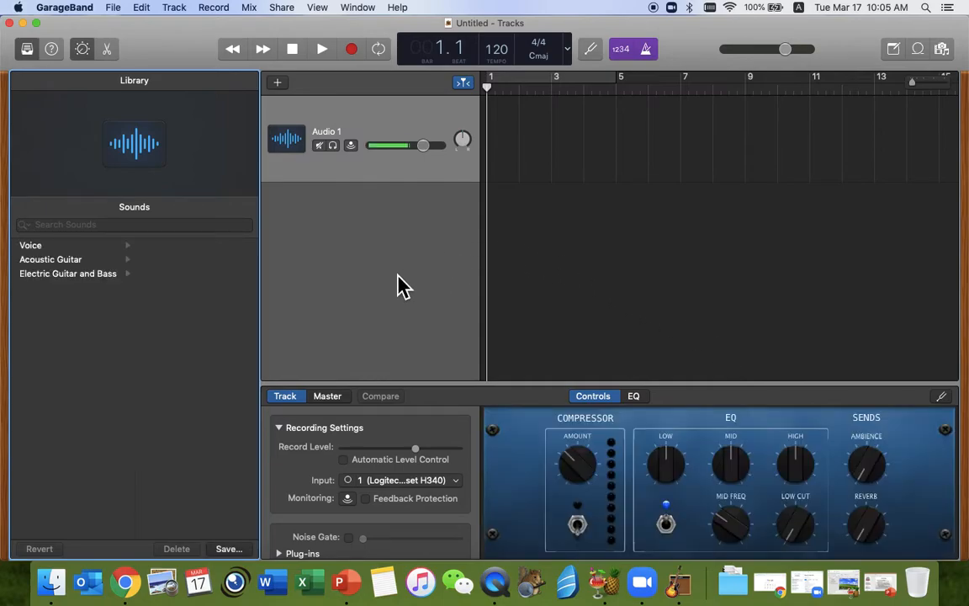
left_click(649, 58)
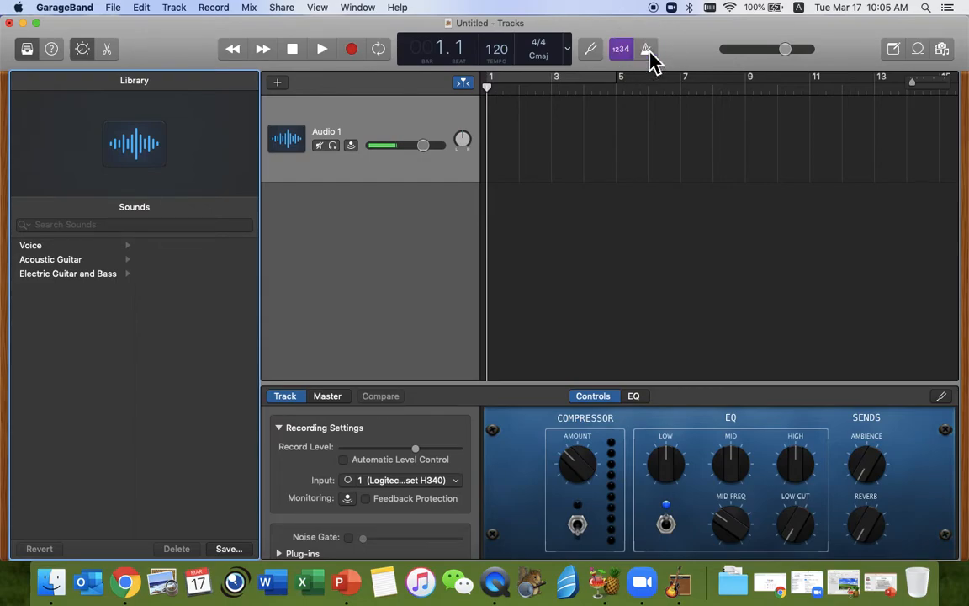
left_click(624, 52)
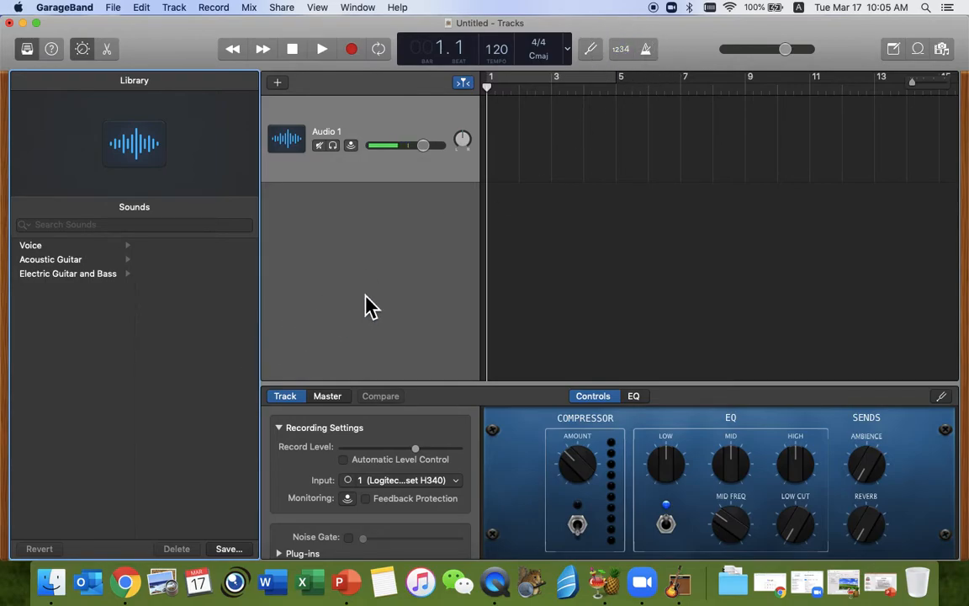
Bring Audio.m4a from the Channel folder in Finder into the project as its own track and delete the empty Audio 1 track
left_click(52, 589)
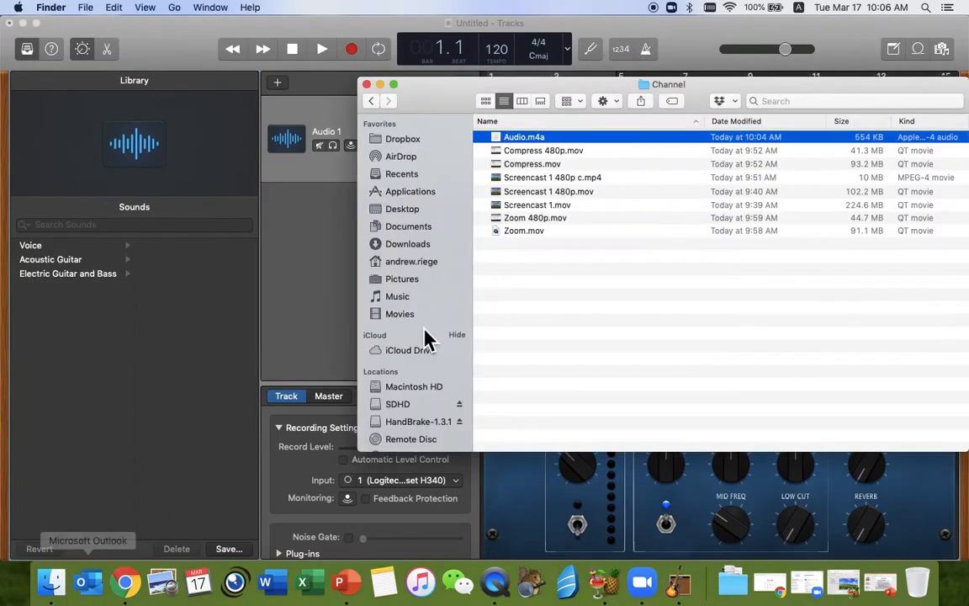
left_click_drag(529, 140, 332, 257)
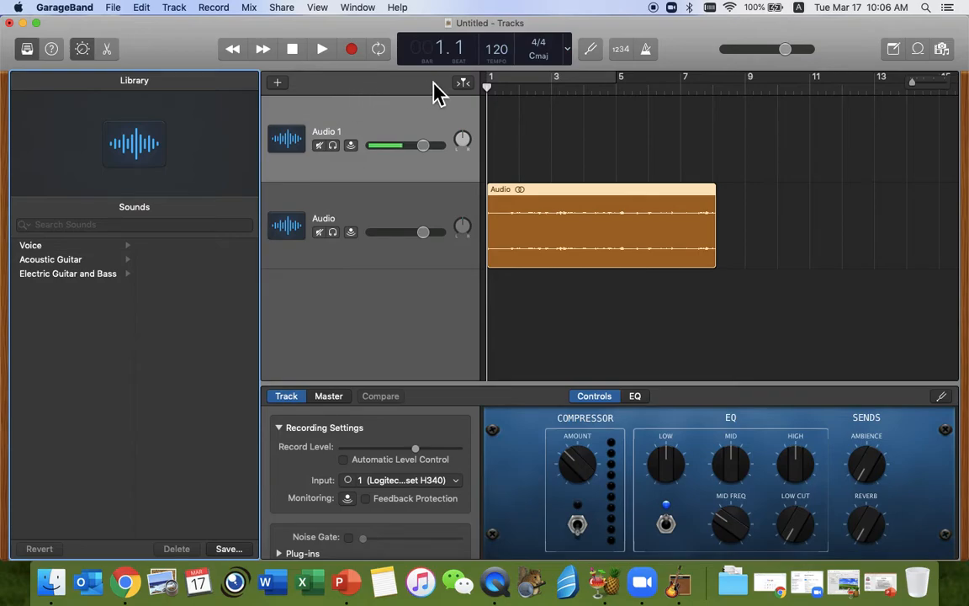
right_click(380, 109)
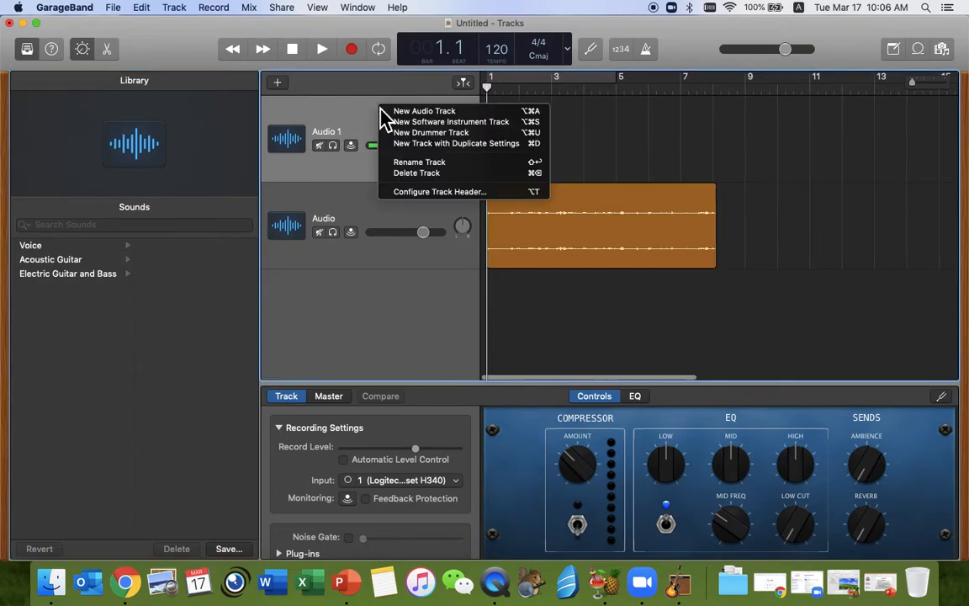
left_click(418, 162)
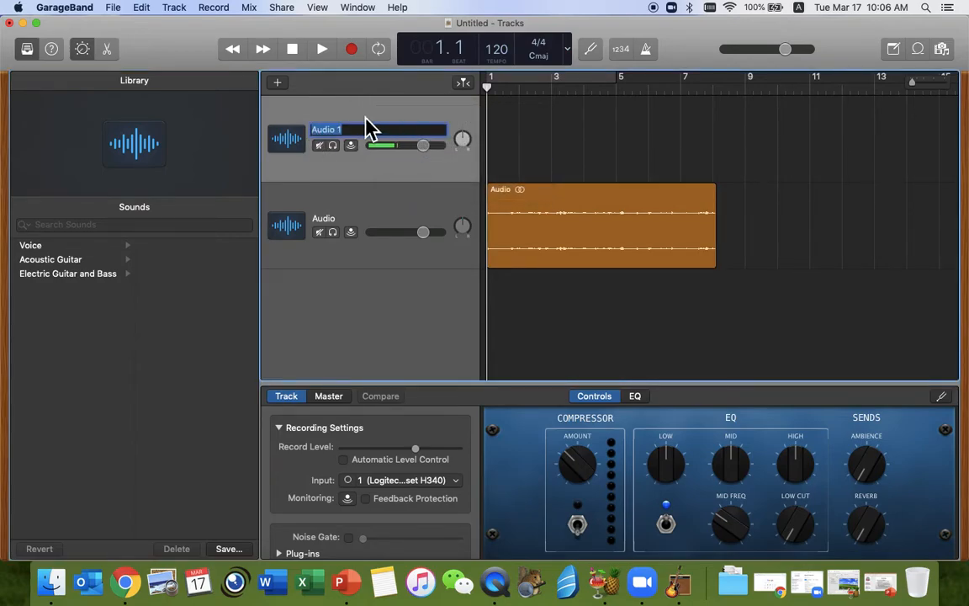
left_click(427, 123)
right_click(424, 117)
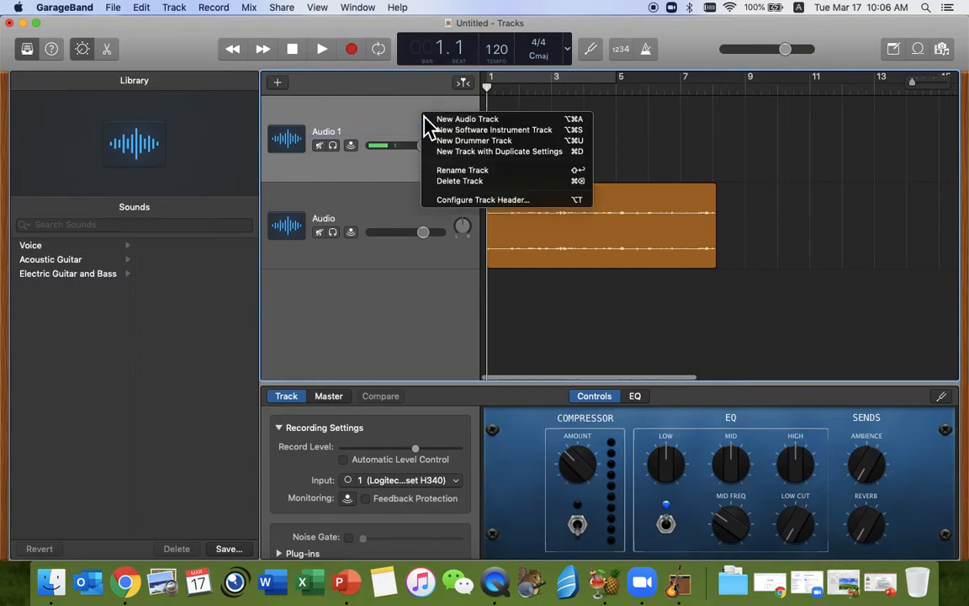
left_click(464, 184)
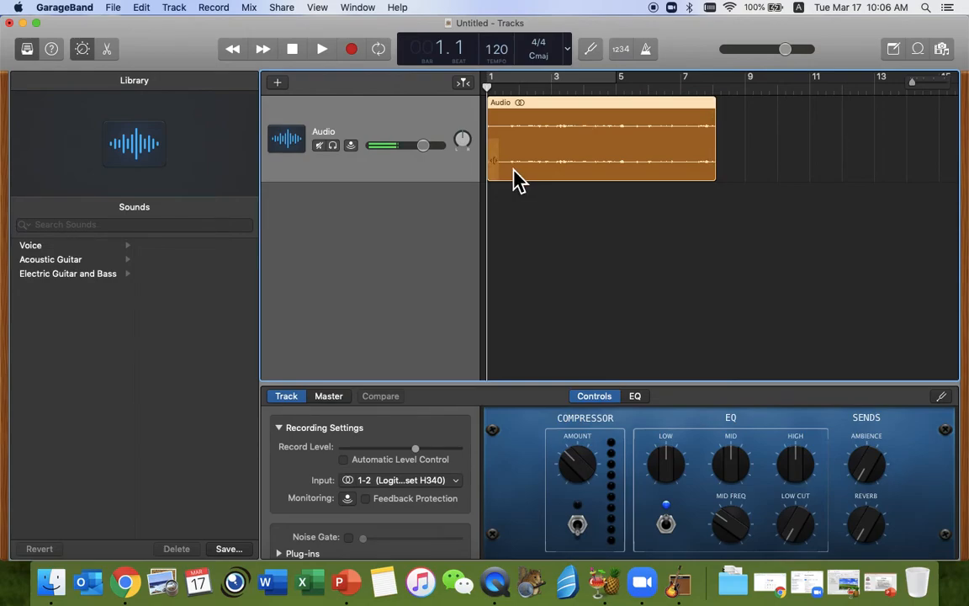
Start exporting the song to disk and choose the Channel folder inside Movies > Flipped as the destination
left_click(115, 10)
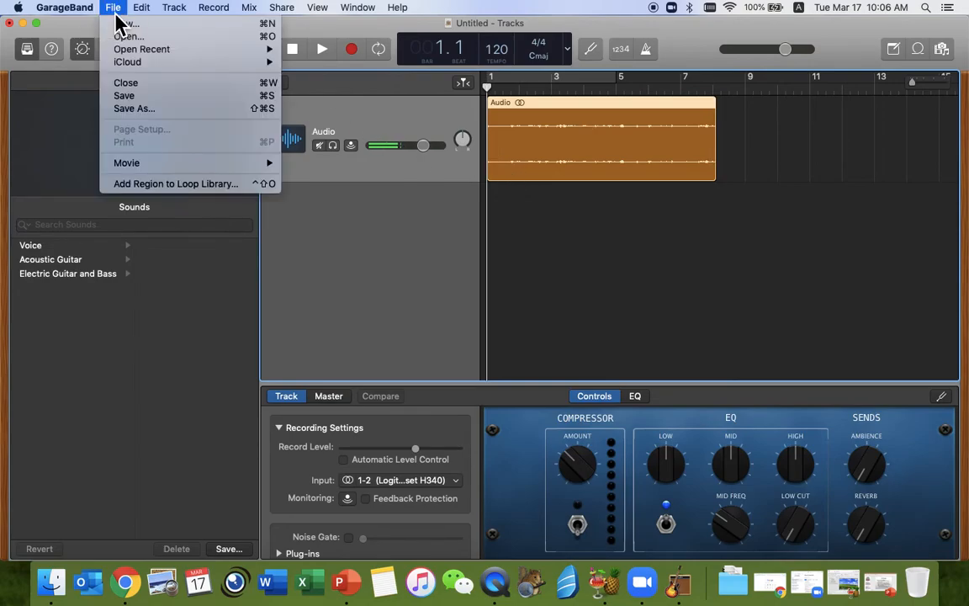
mouse_move(276, 9)
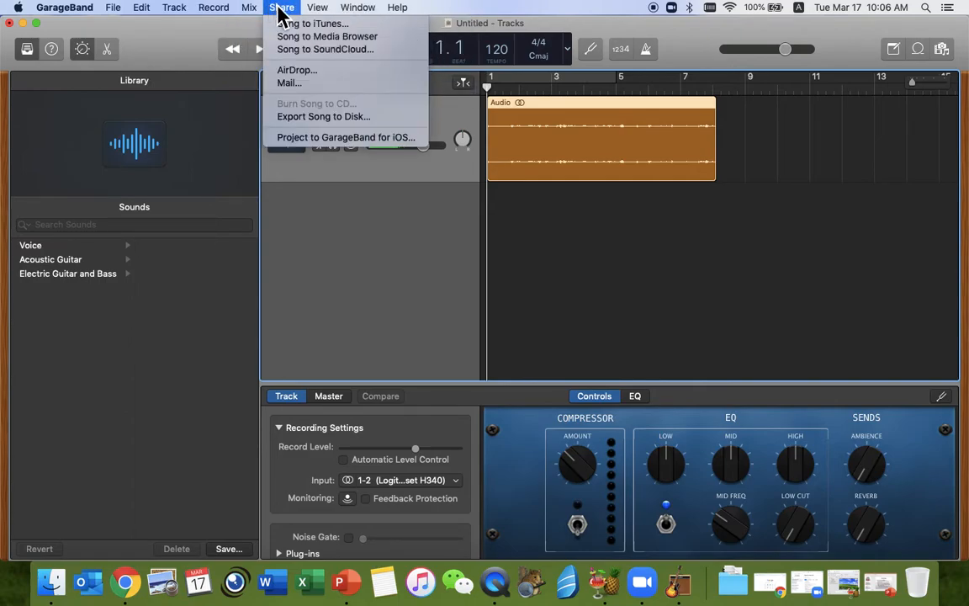
left_click(319, 118)
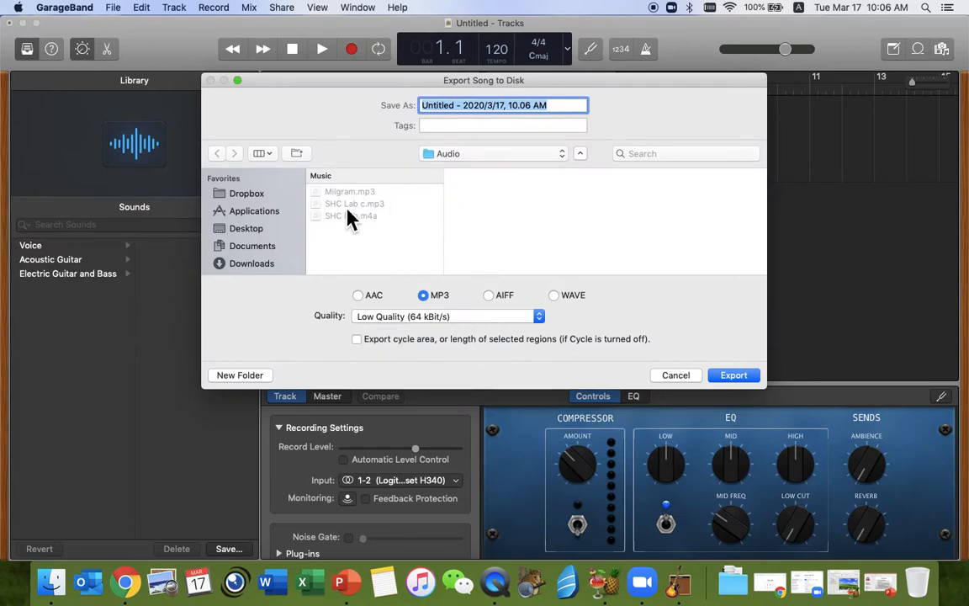
scroll(262, 252, "down", 5)
left_click(255, 212)
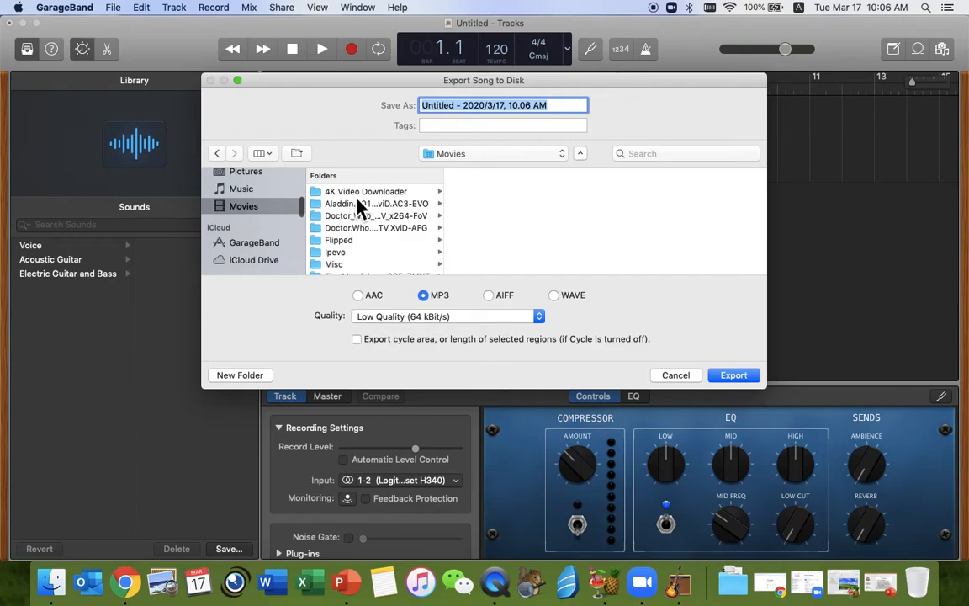
scroll(379, 223, "down", 3)
scroll(377, 241, "up", 3)
left_click(378, 240)
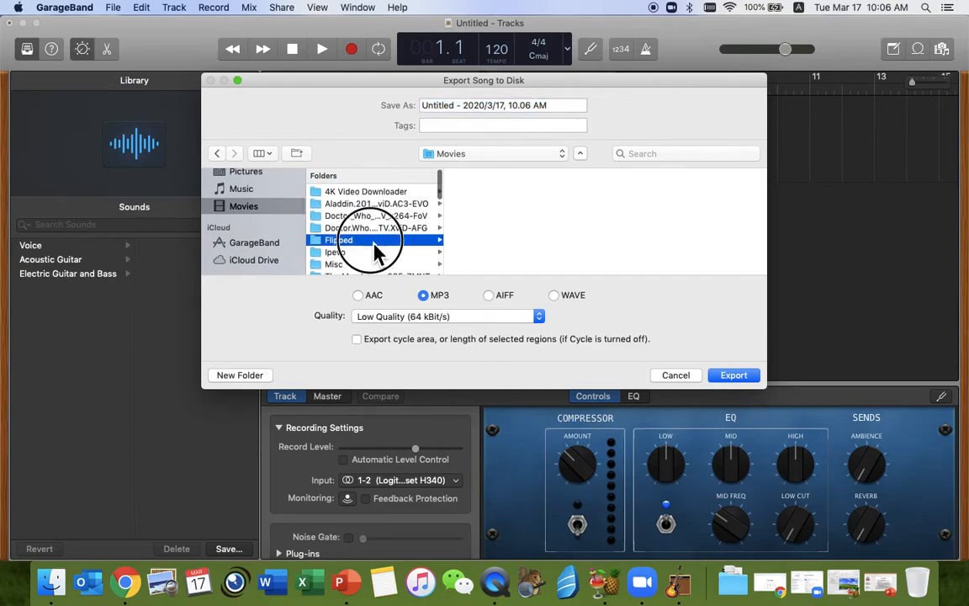
left_click(498, 192)
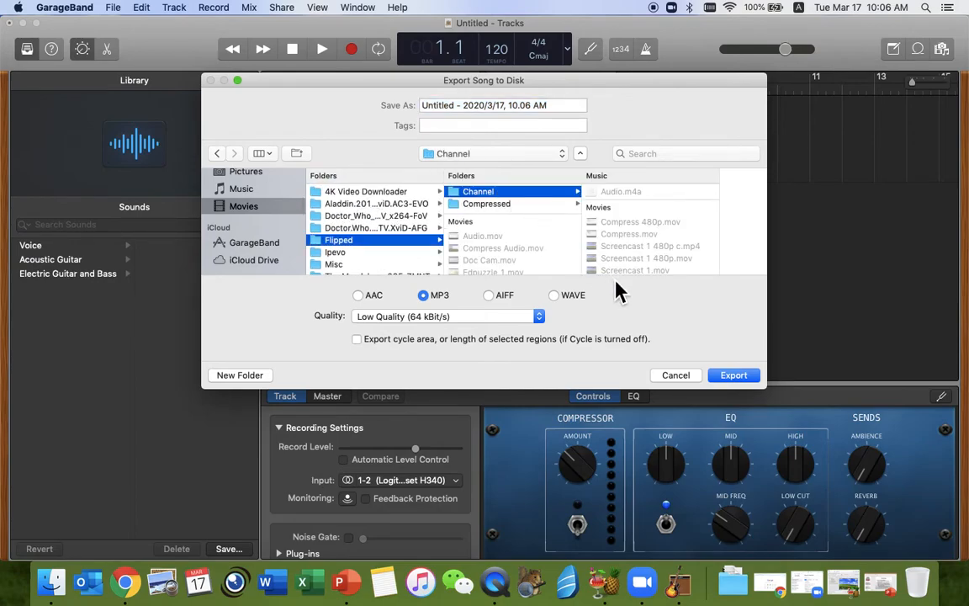
Export the song as an MP3 named Audio C at Low Quality (64 kBit/s), and switch to Finder to view the Channel folder
triple_click(488, 105)
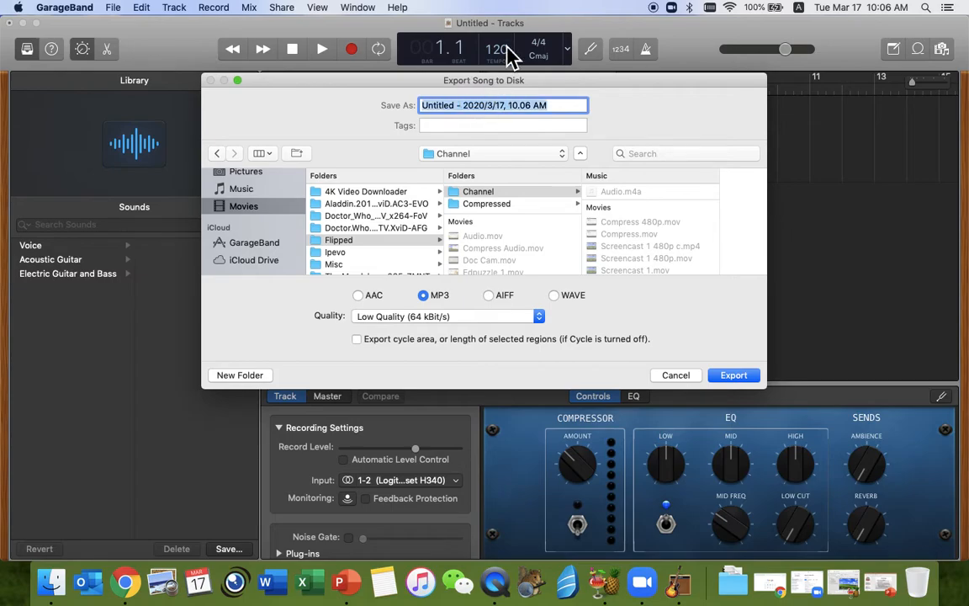
type("Audio")
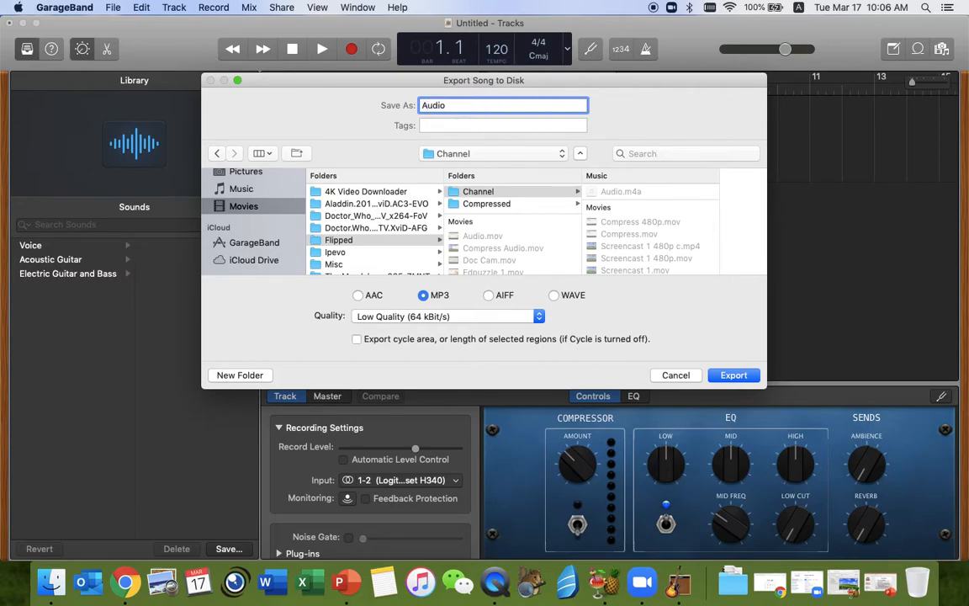
type(" C")
left_click(461, 321)
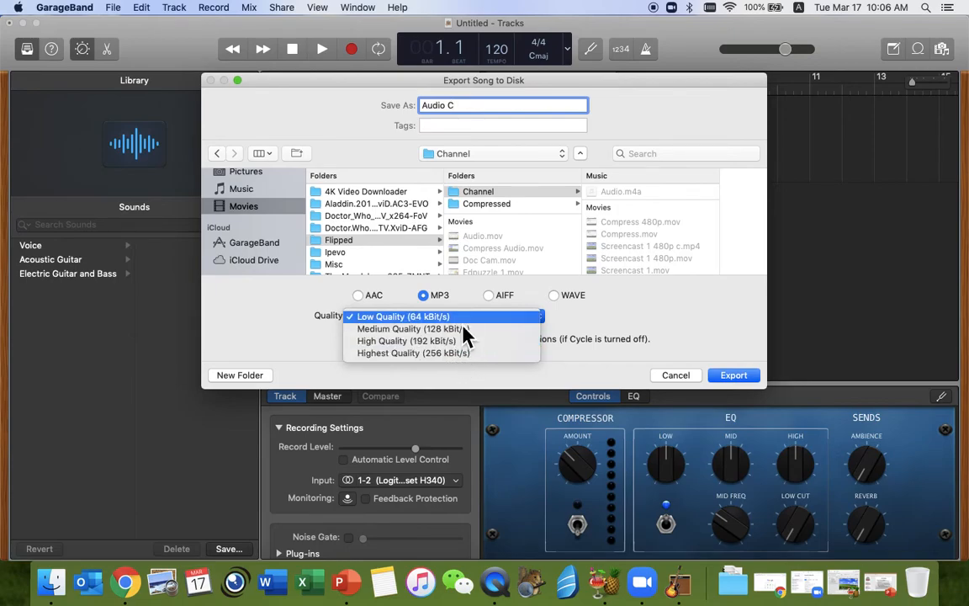
left_click(671, 325)
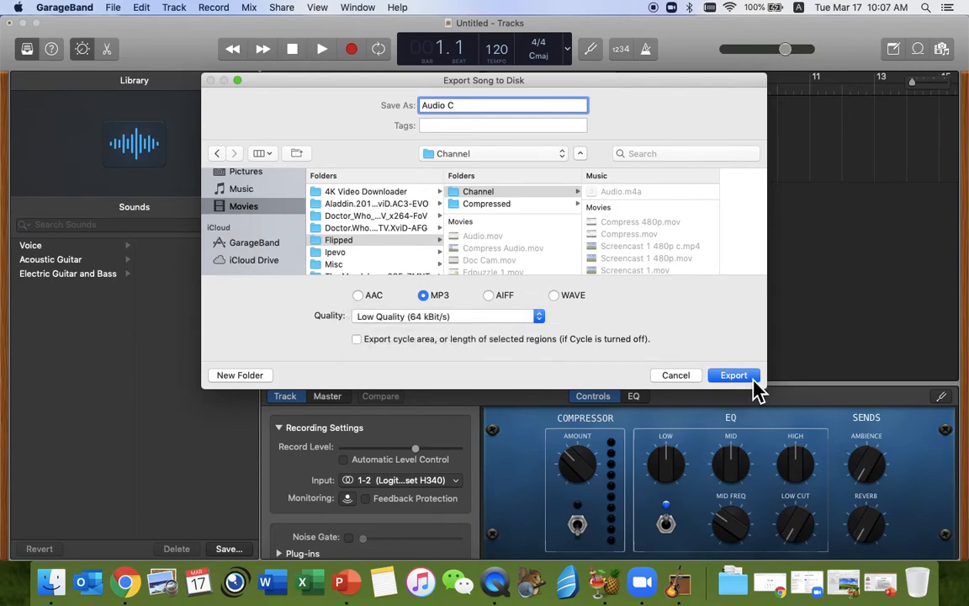
left_click(744, 378)
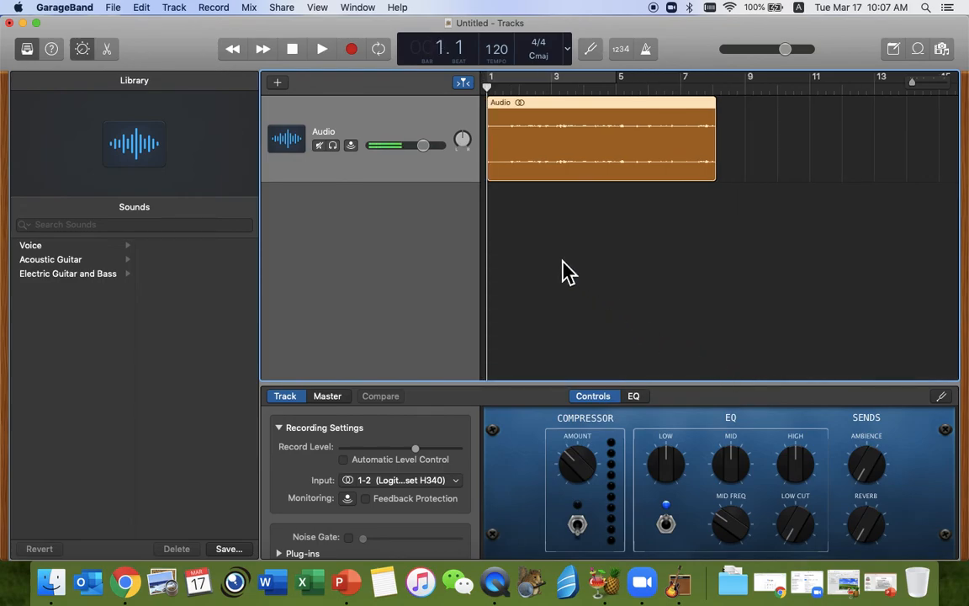
left_click(54, 585)
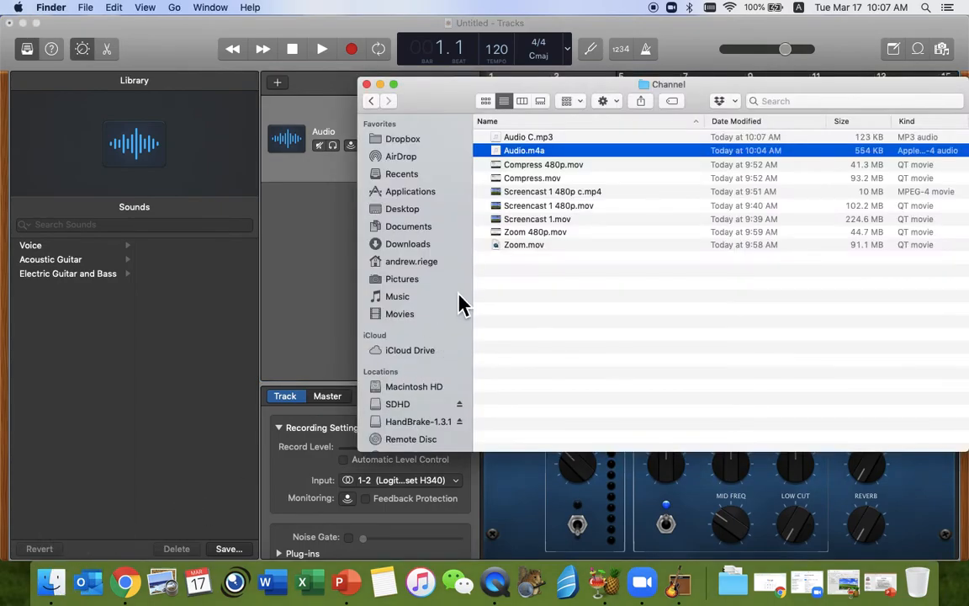